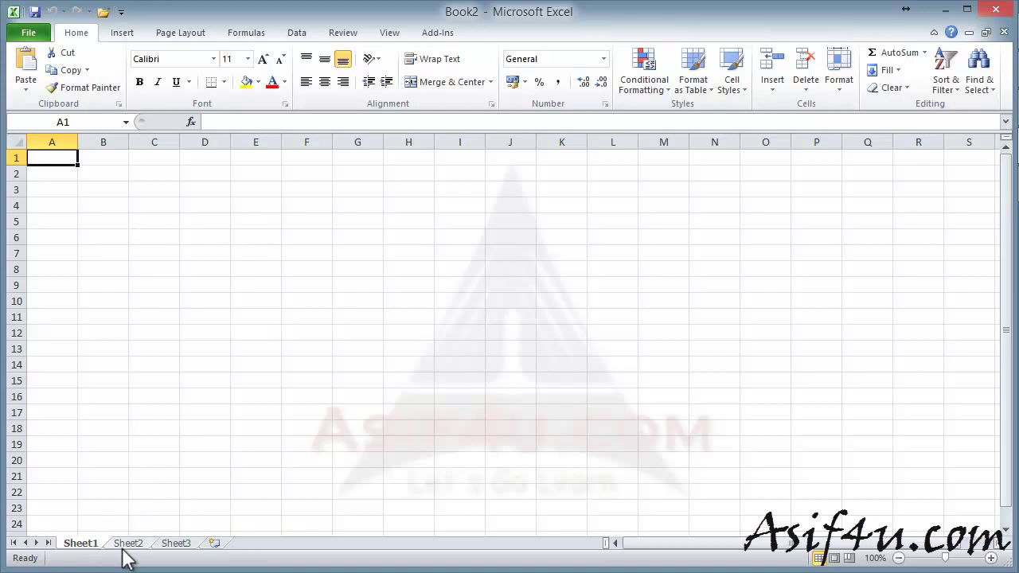
Look through Sheet2 and Sheet3, and return to Sheet1
click(132, 544)
click(173, 546)
click(87, 544)
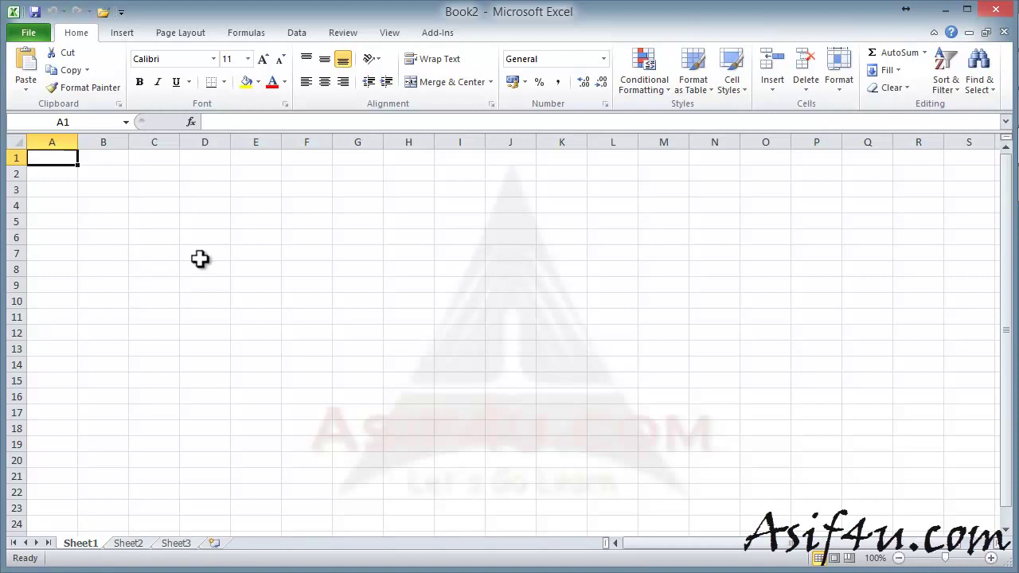
Enter the title "My Company" in cell A1 of Sheet1
click(114, 199)
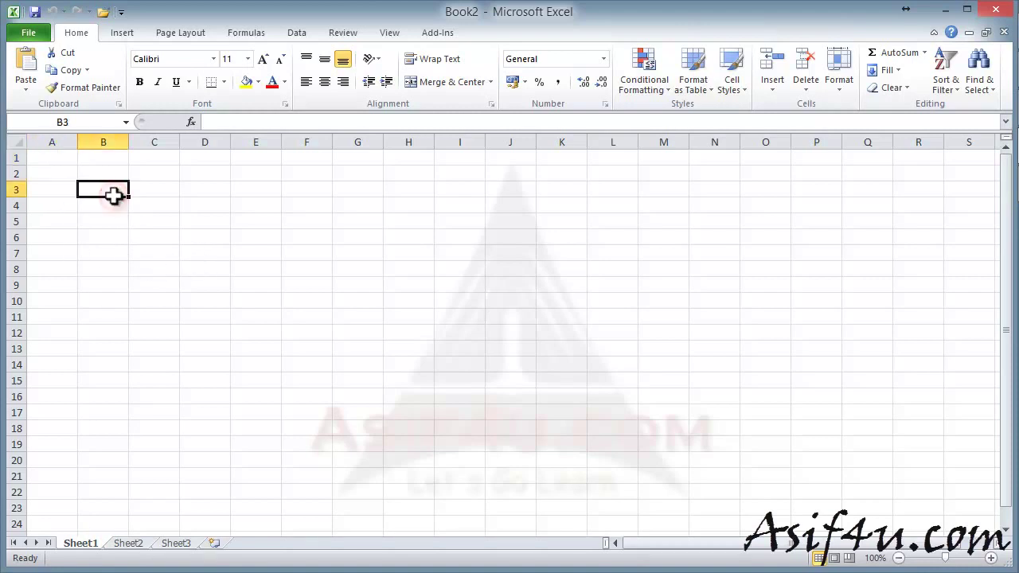
click(59, 156)
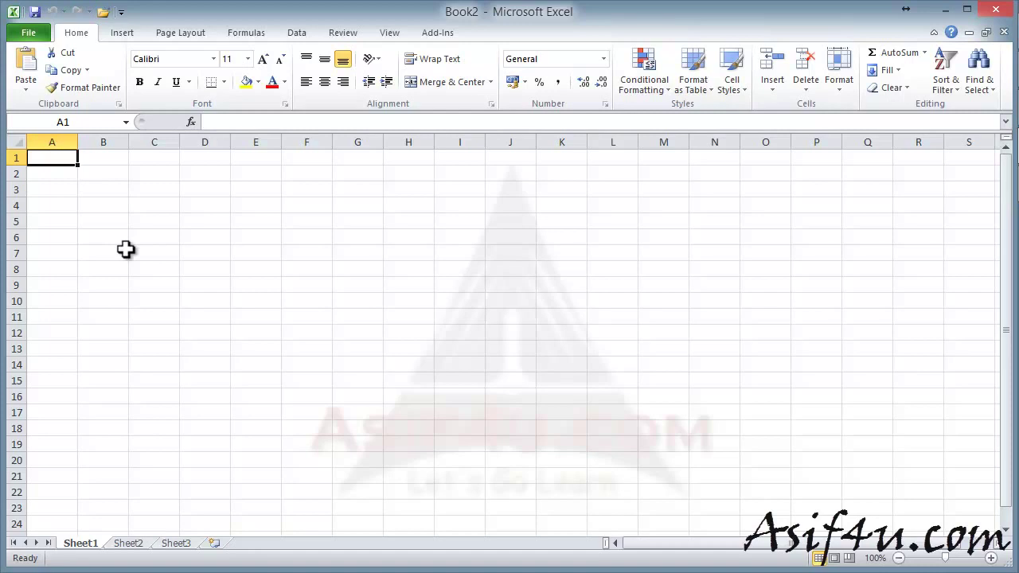
text(My Company)
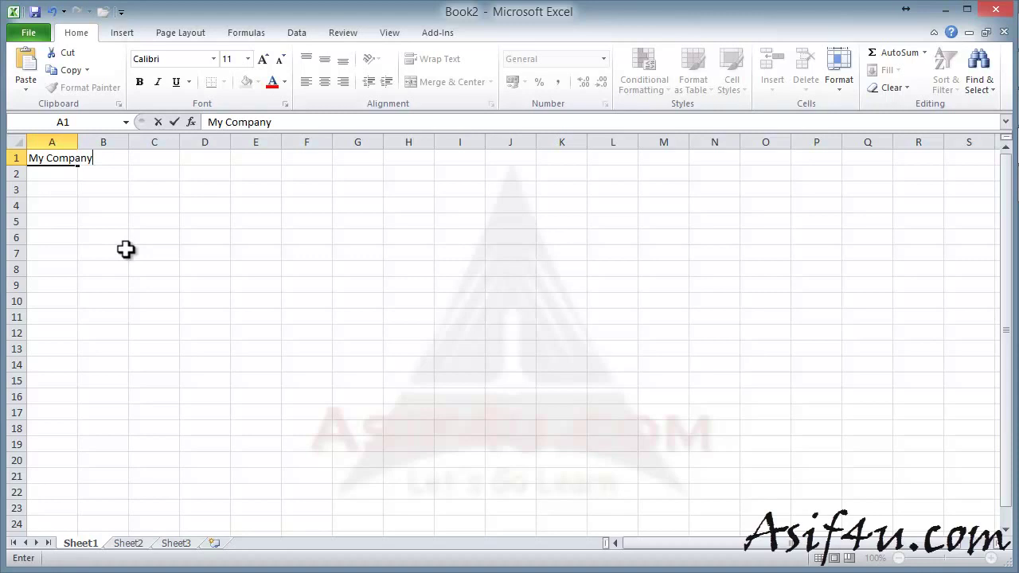
click(123, 200)
click(52, 174)
click(87, 159)
click(52, 158)
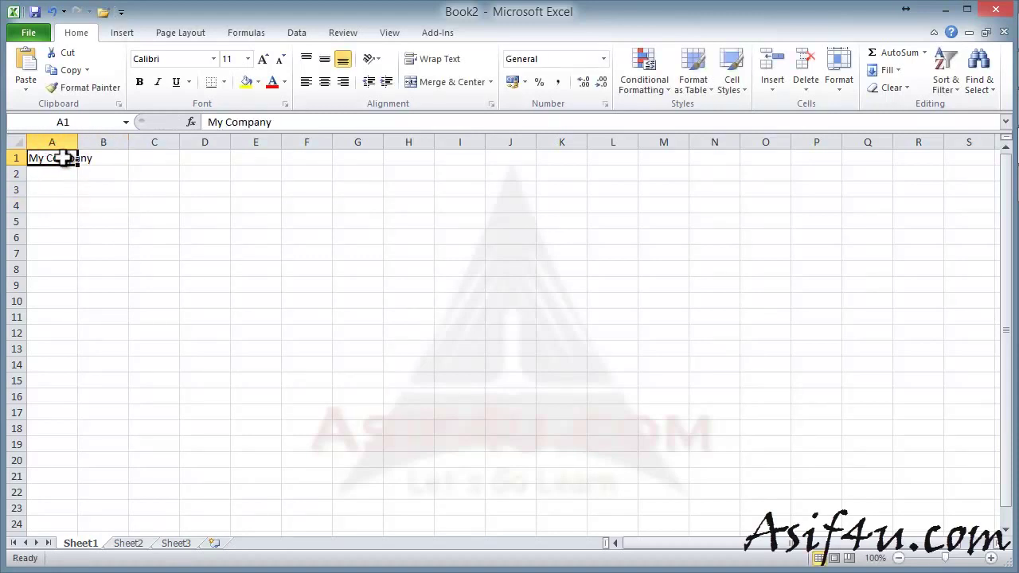
double_click(60, 159)
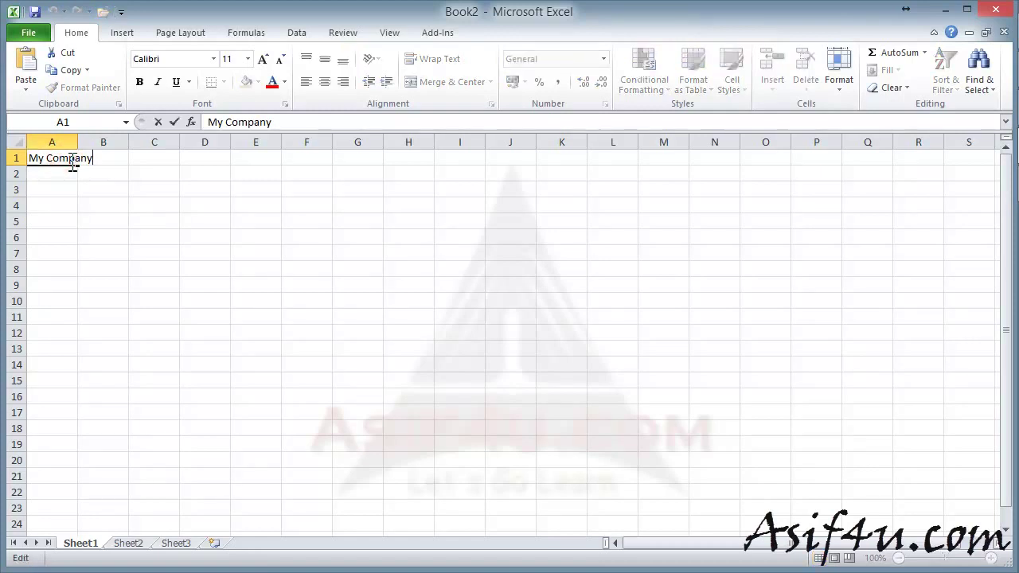
key(Return)
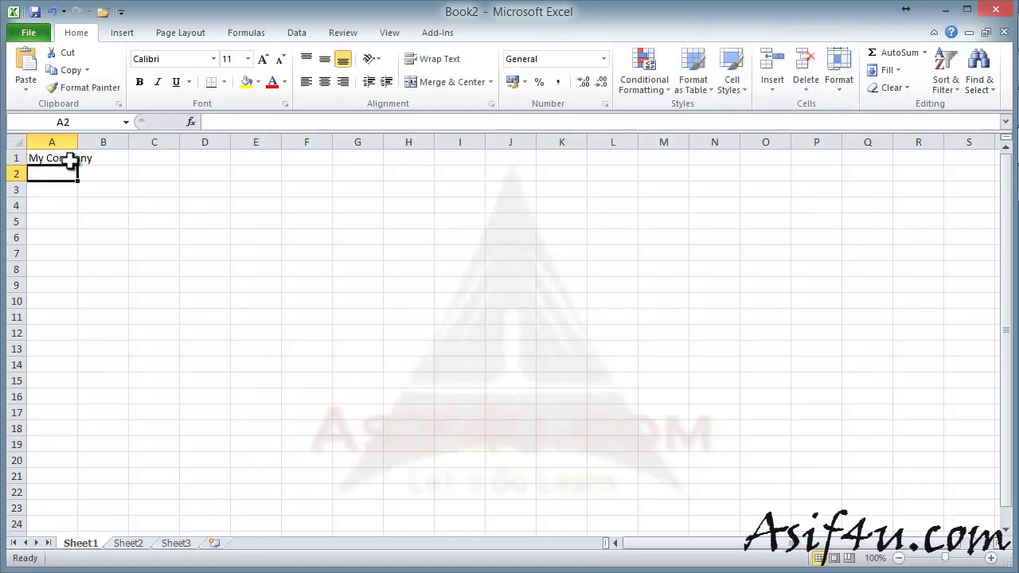
Examine the direction choices for moving the selection after Enter in the advanced Excel options, and cancel the dialog
click(40, 33)
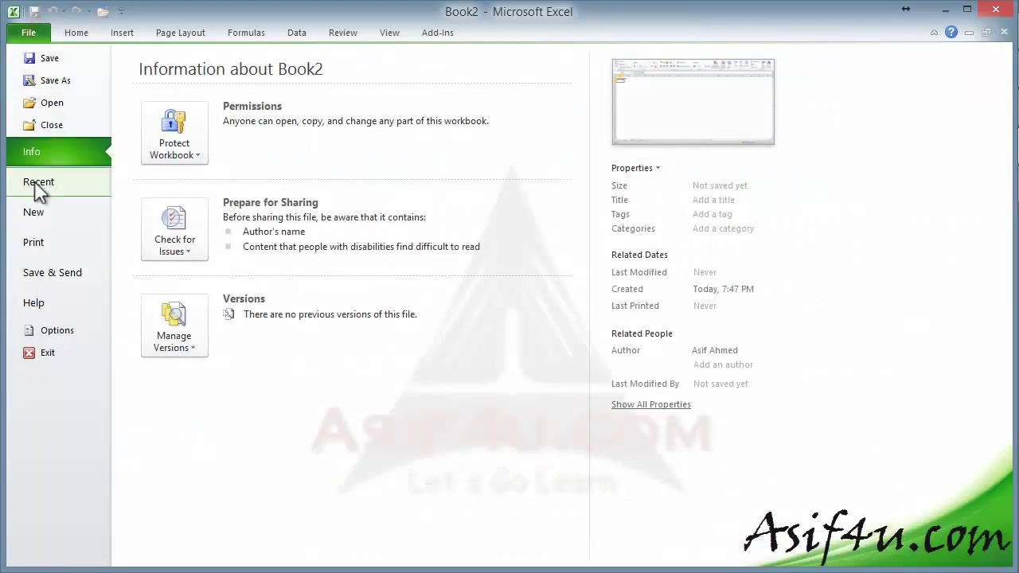
click(44, 327)
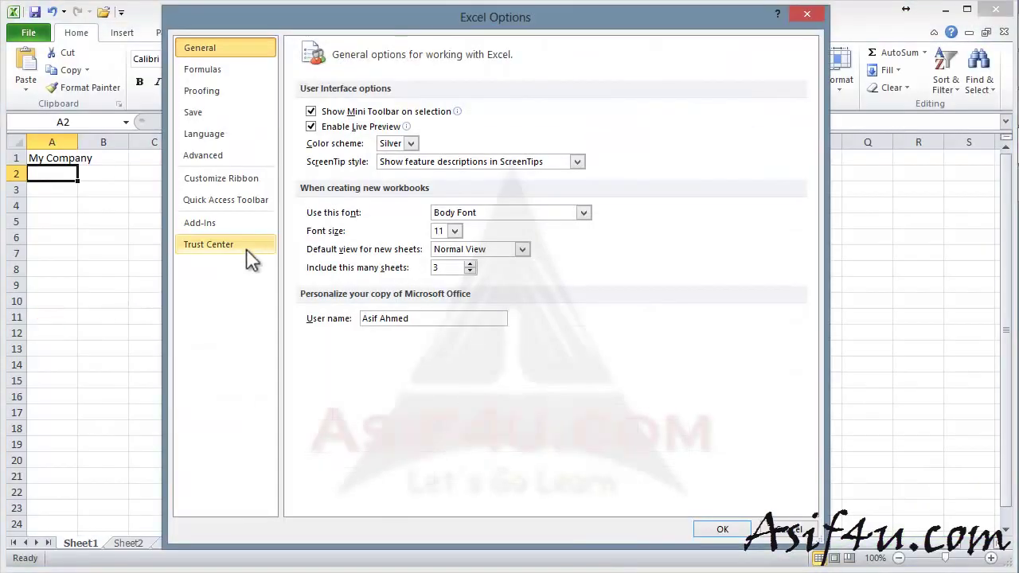
click(228, 160)
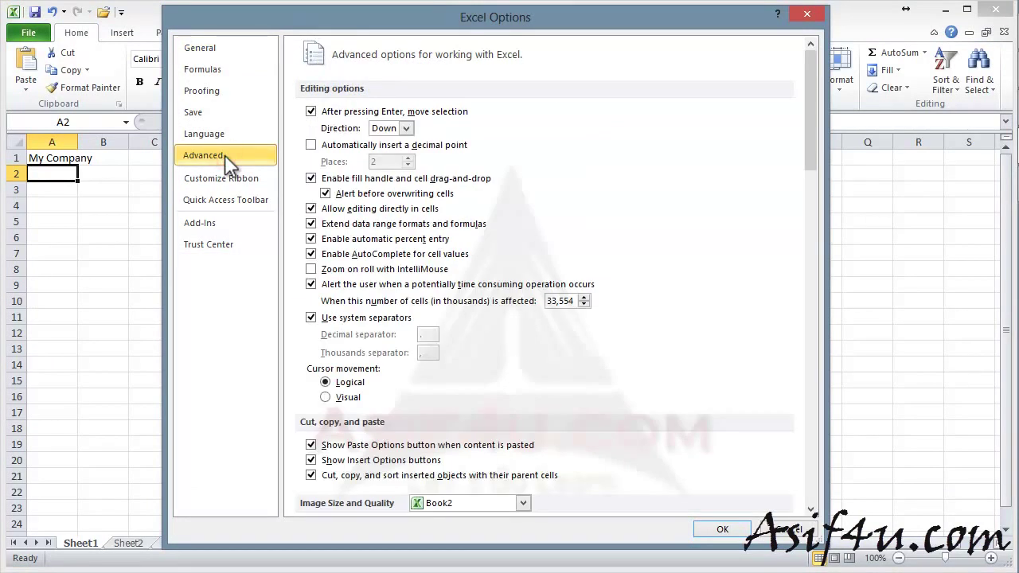
click(406, 129)
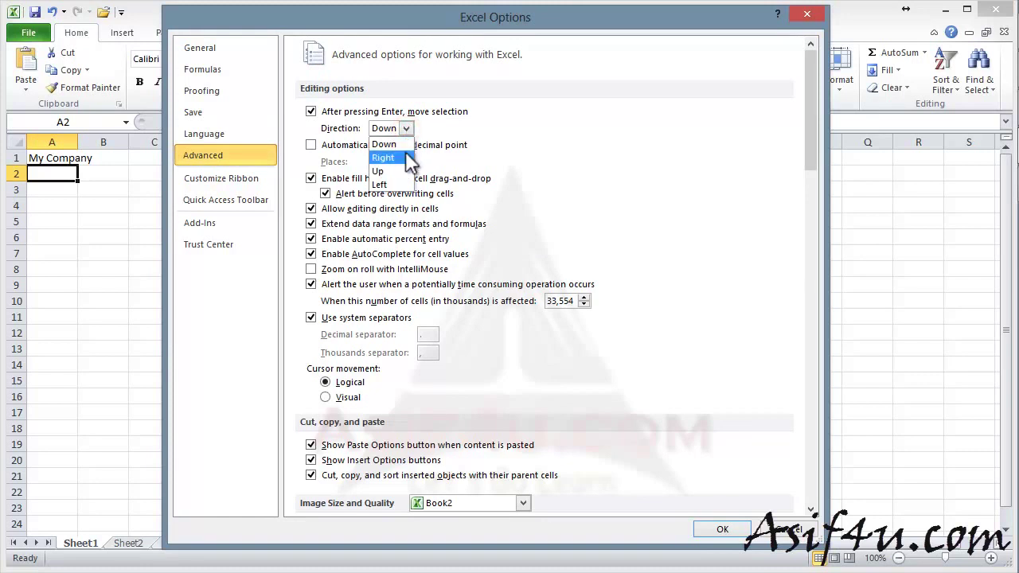
click(777, 527)
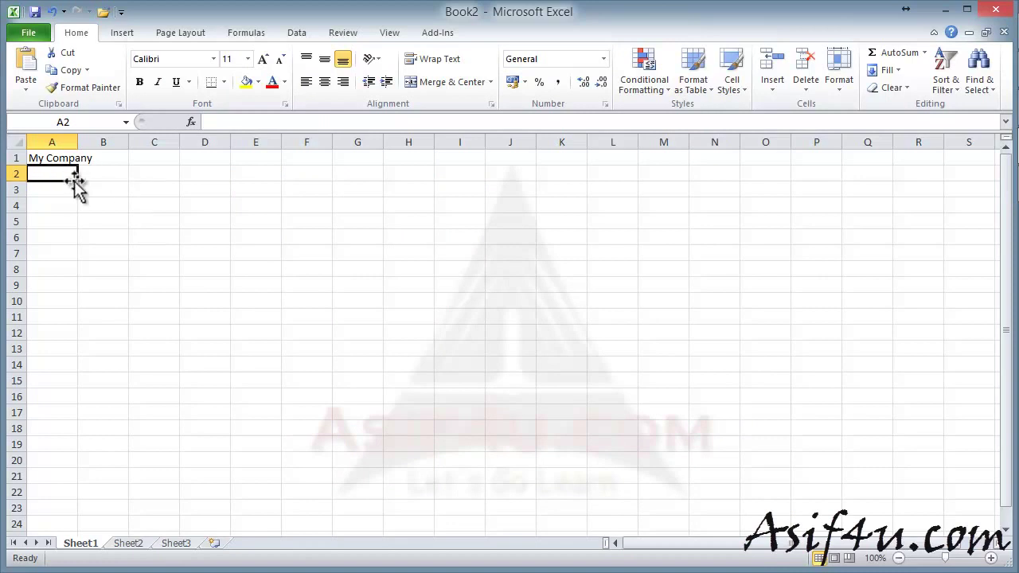
Enter the subtitle "Sales of Flower, 1st year" in cell A2
text(Sales of Flow)
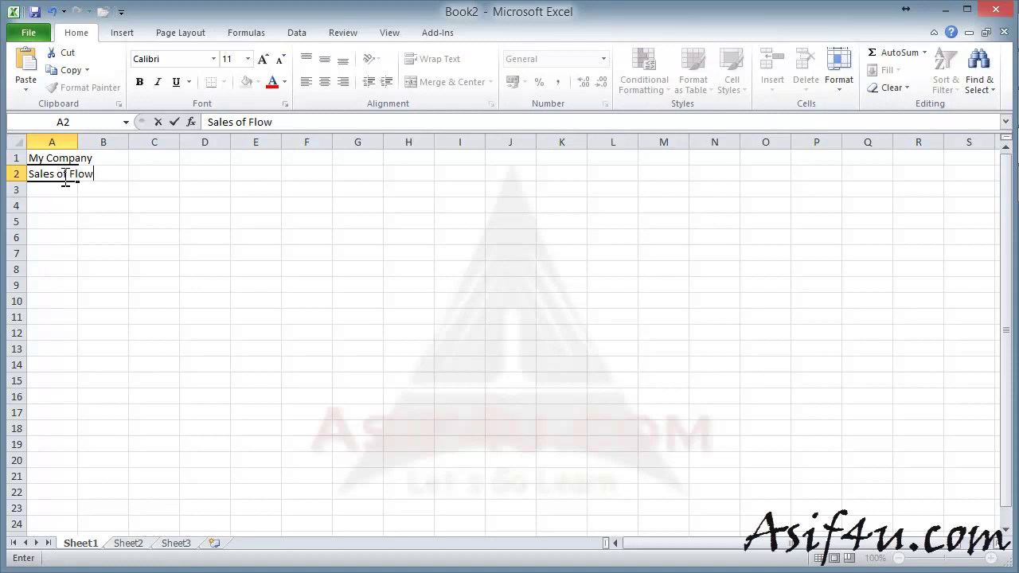
text(er, 1st year)
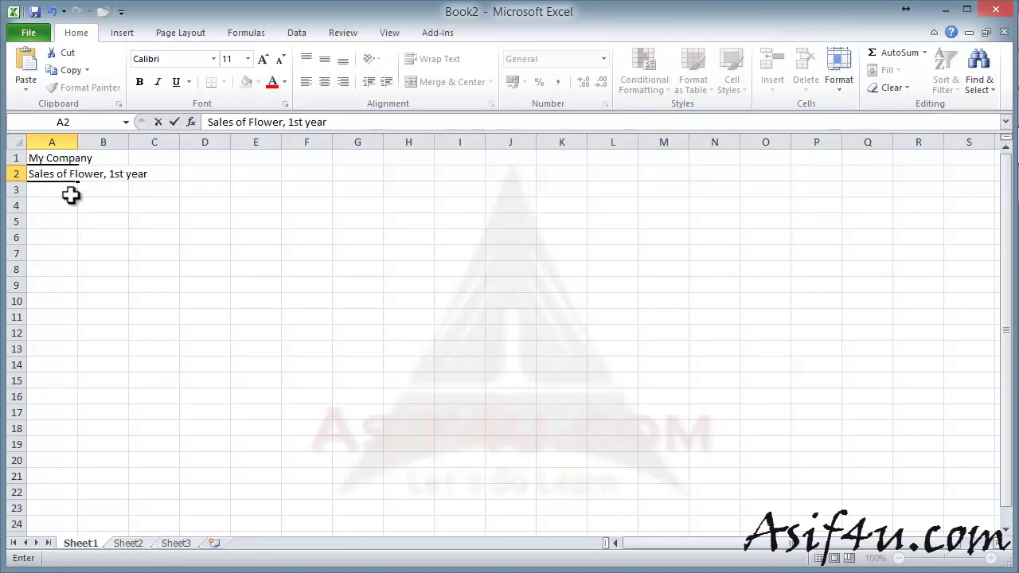
click(74, 191)
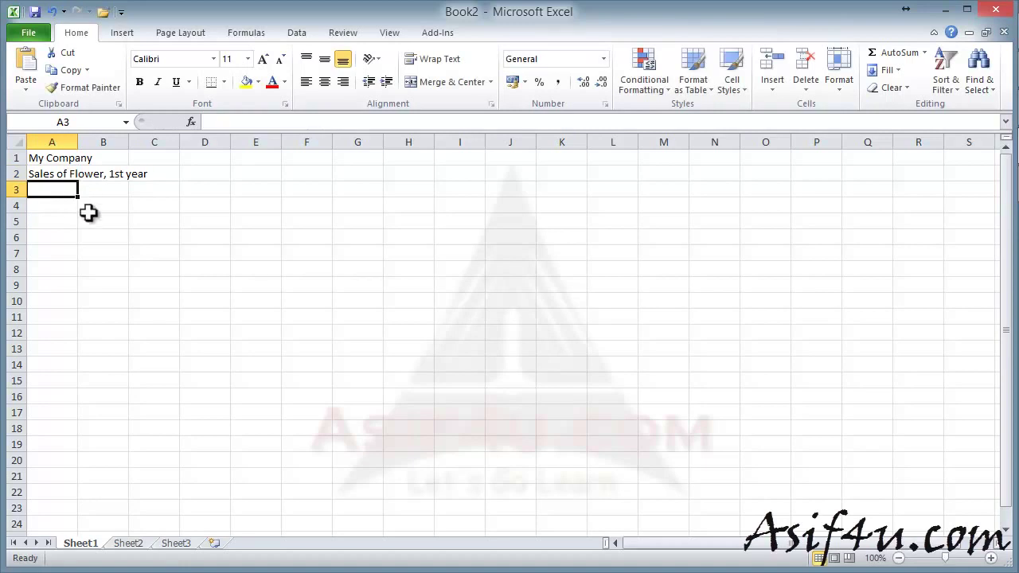
click(67, 220)
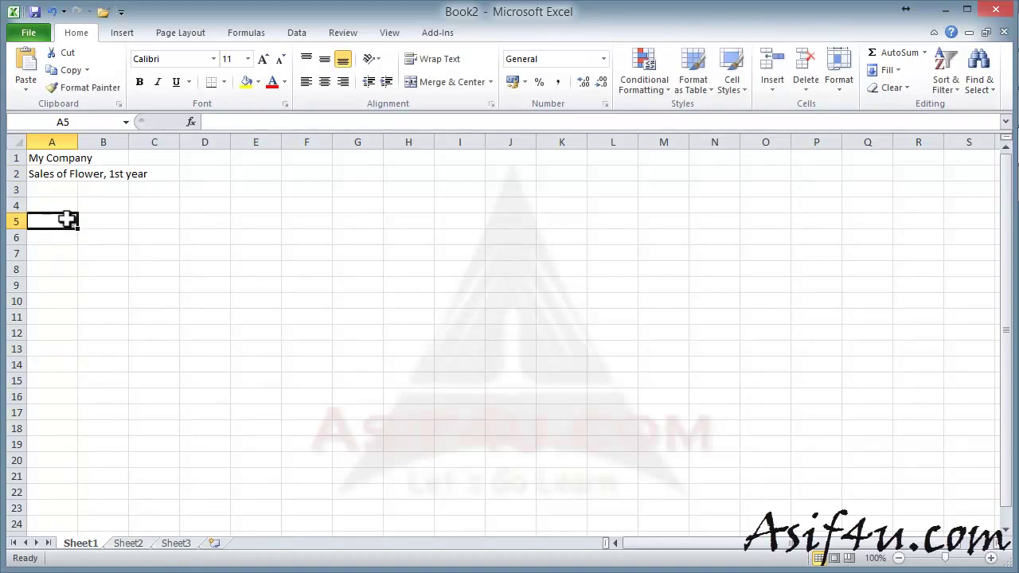
Enter "ooo" in cell B2 to test the overflow of the A2 subtitle, and undo the entry
click(39, 175)
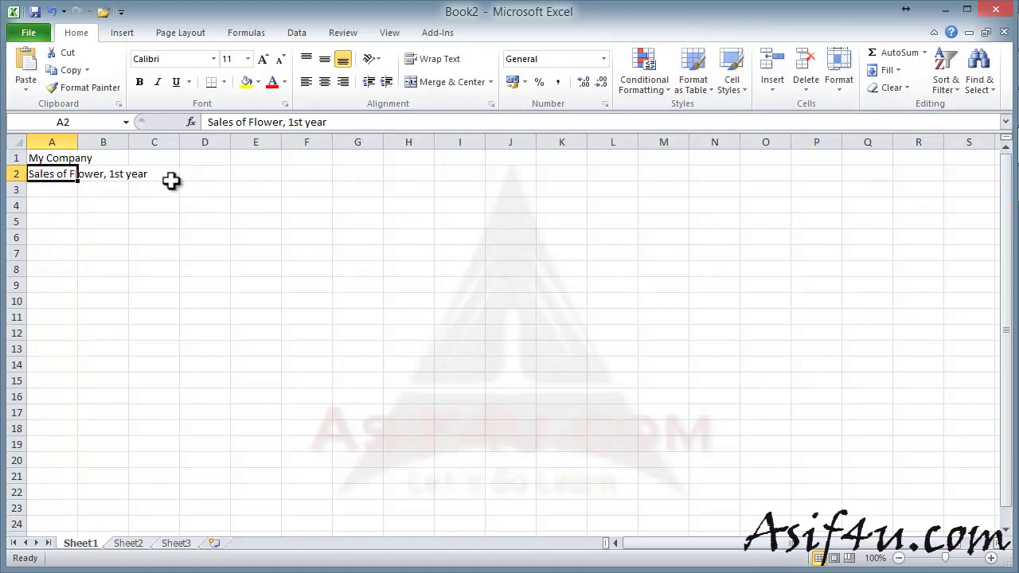
click(103, 174)
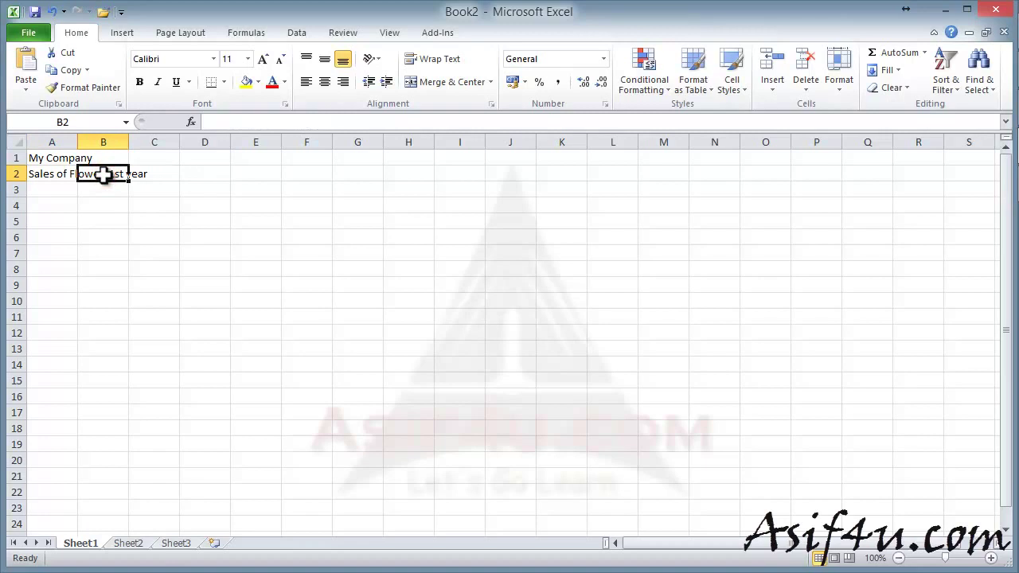
text(ooo)
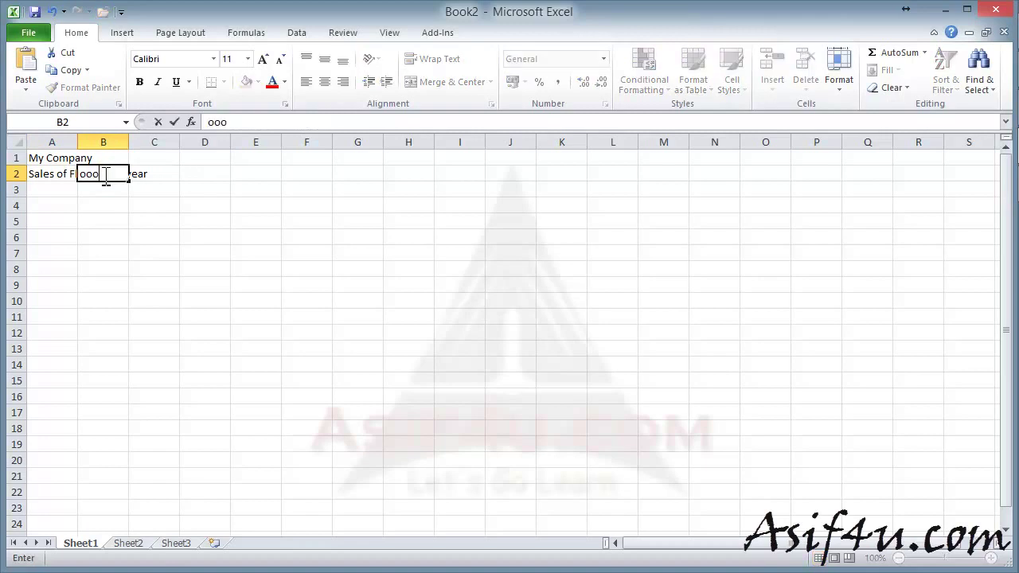
key(Return)
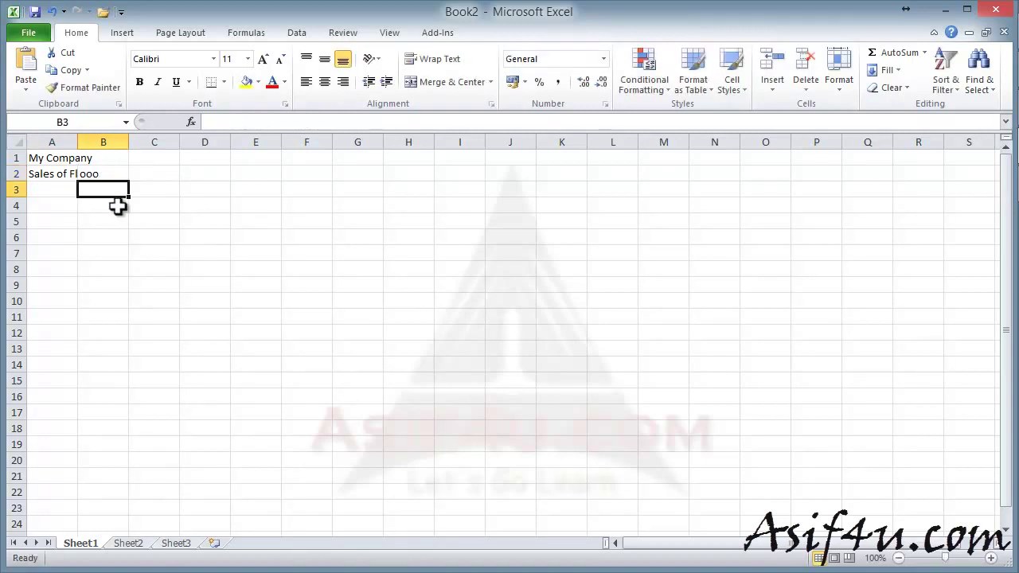
click(44, 175)
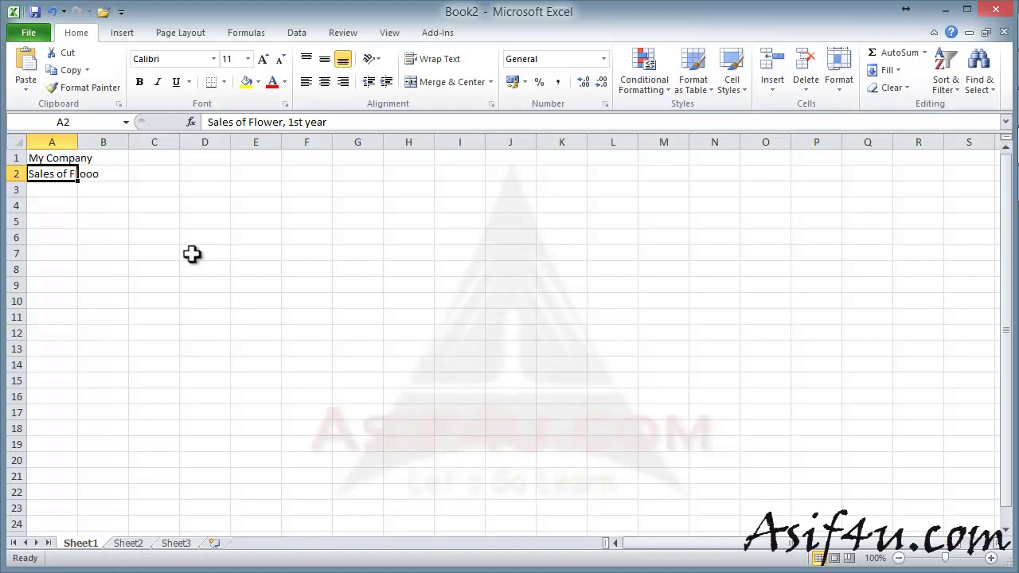
click(52, 12)
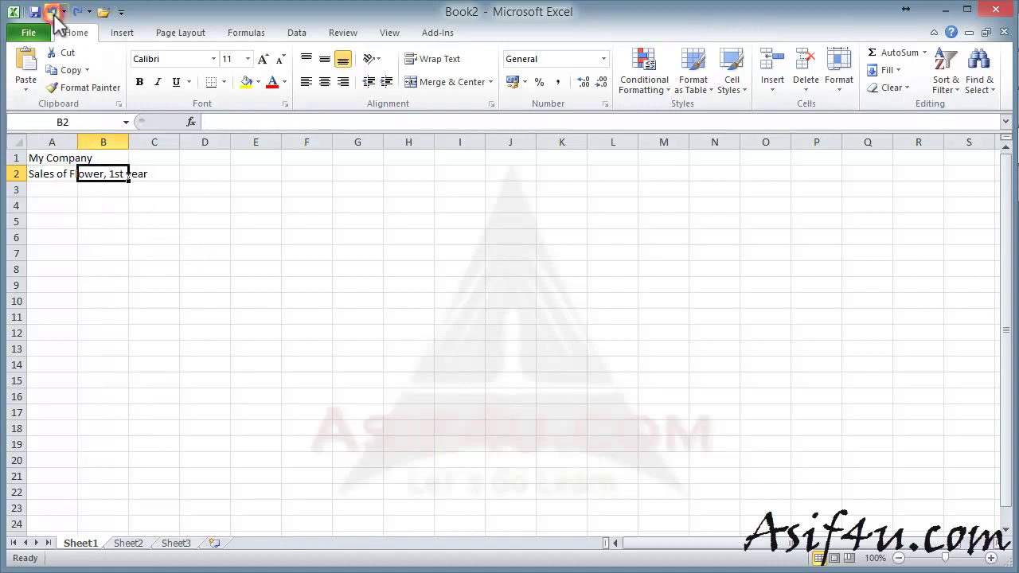
Enter the column heading "Region" in cell A5
click(225, 276)
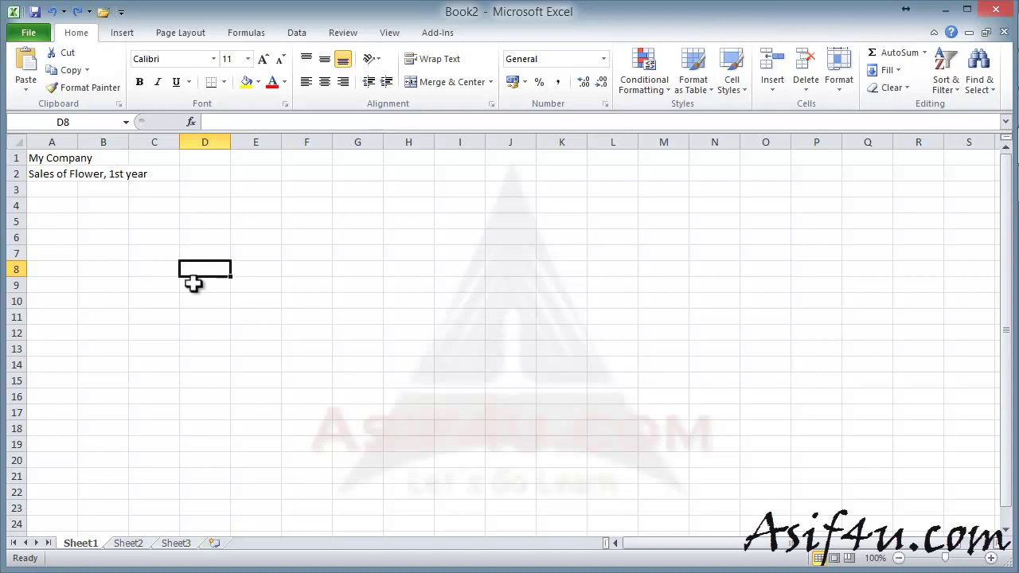
click(52, 221)
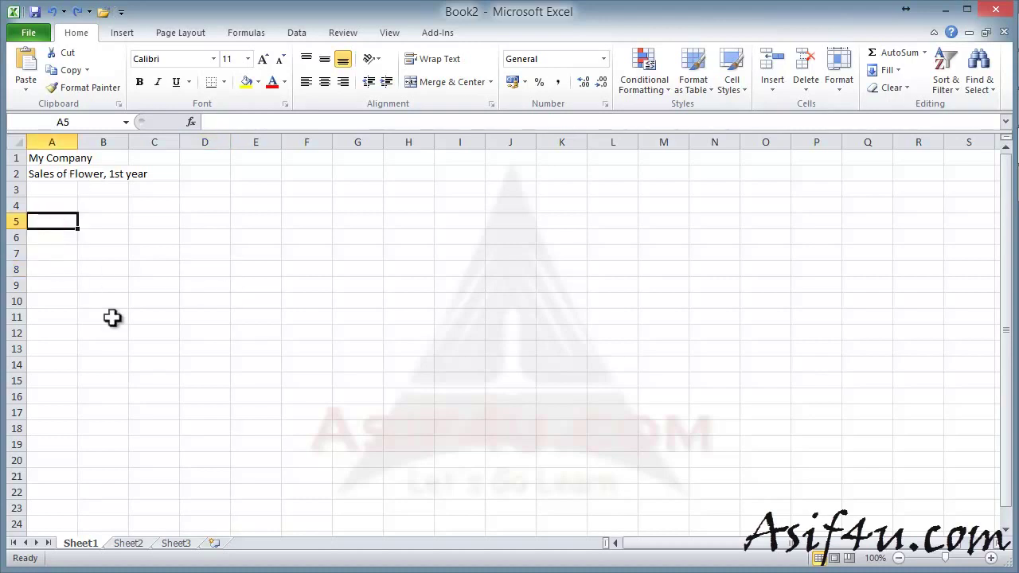
text(Region)
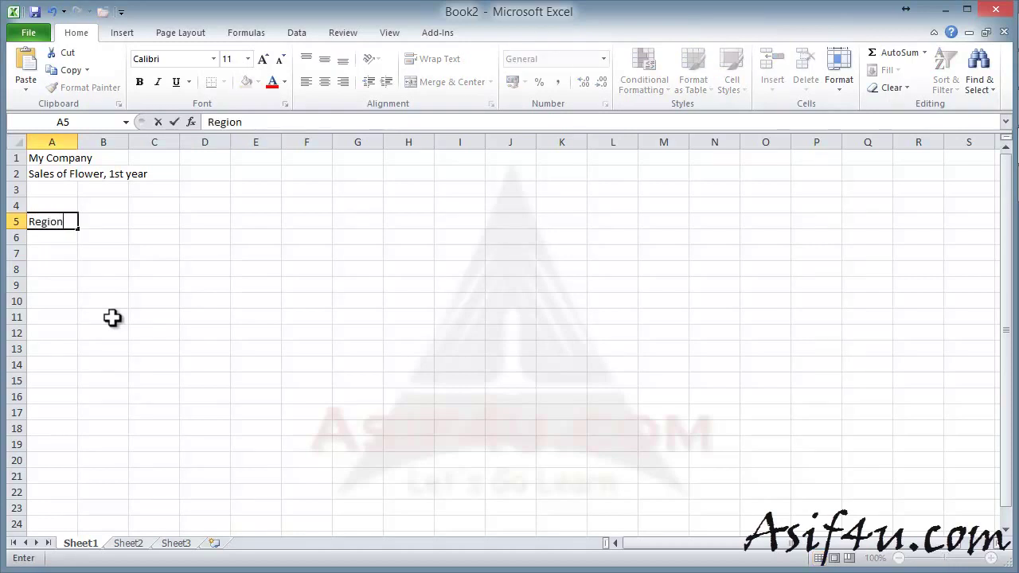
key(Return)
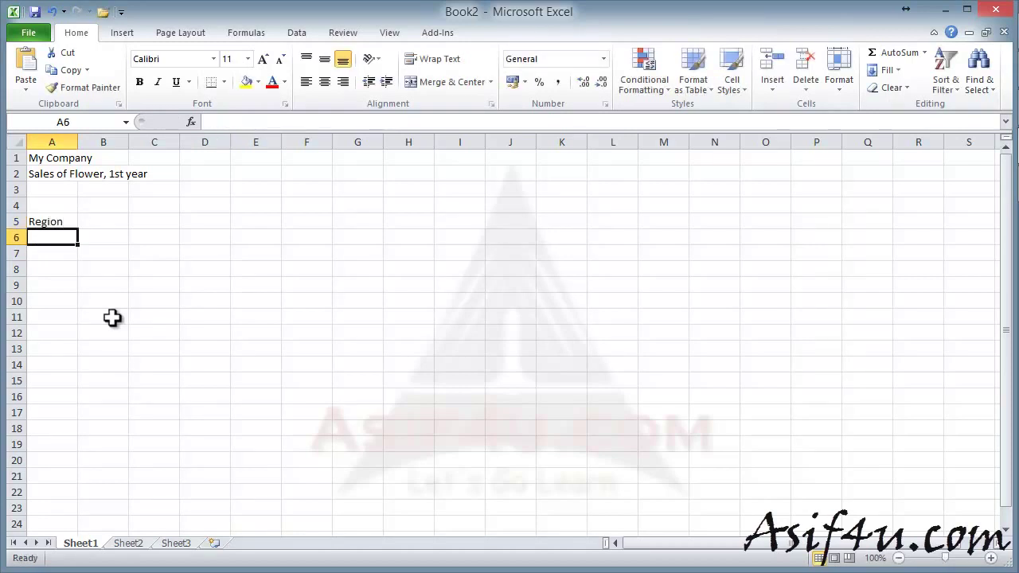
List the region codes E, W, N, S and C in cells A6 to A10
text(E)
key(Return)
text(W)
key(Return)
text(N)
key(Return)
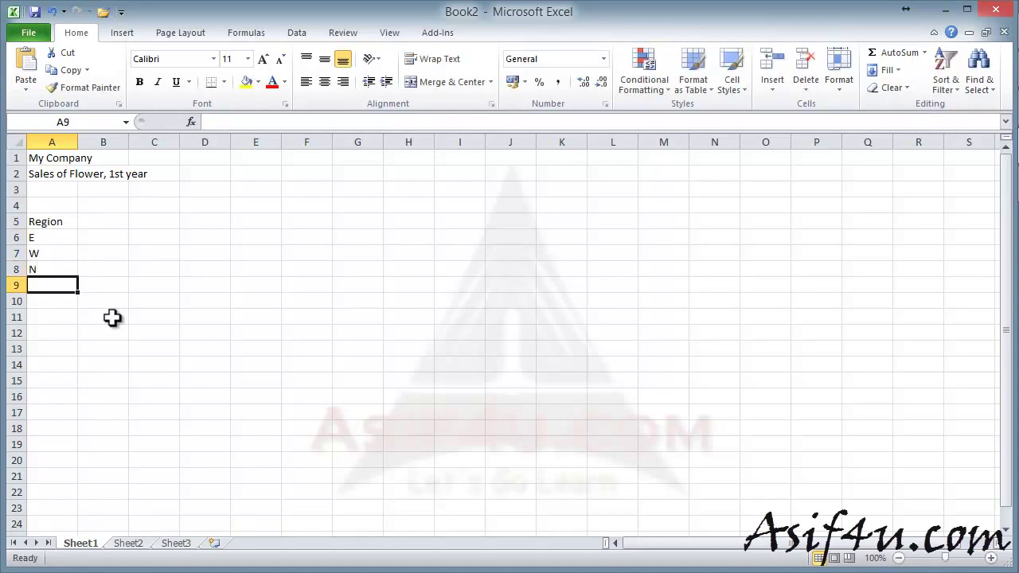
text(S)
key(Return)
text(C)
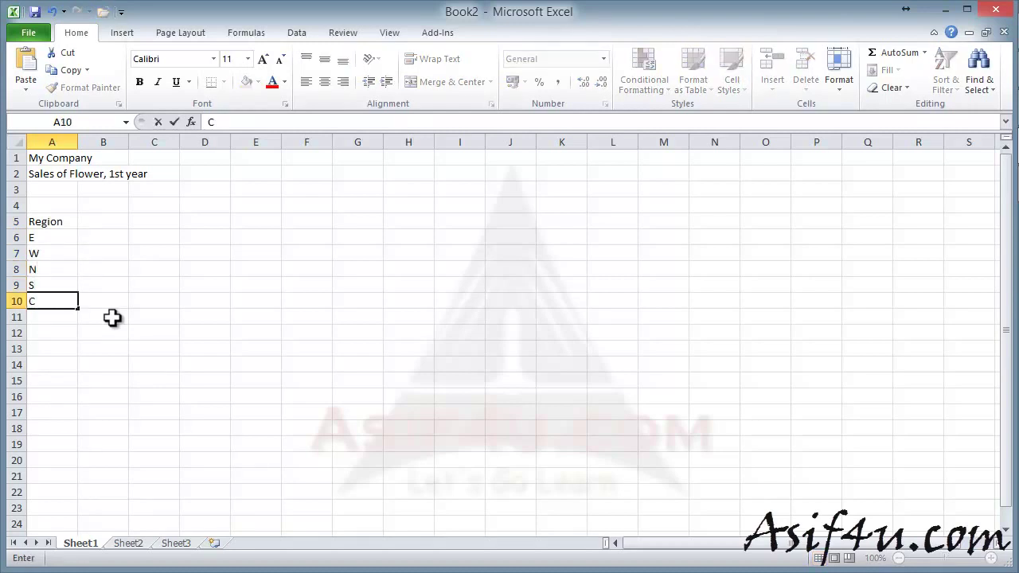
Enter the month headings Jan, Feb and Mar in cells B5 to D5, beside the Region heading
click(101, 225)
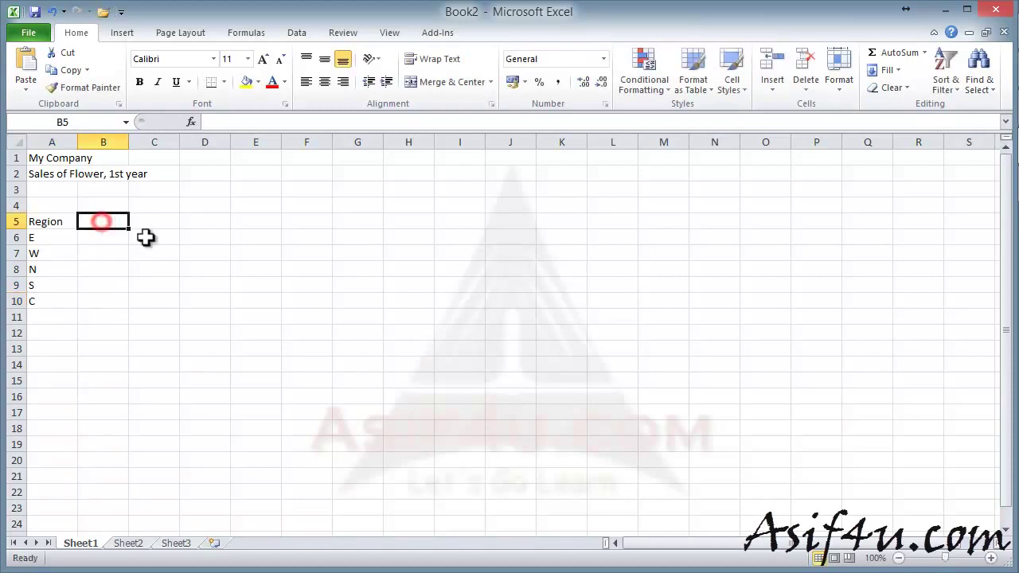
text(Jan)
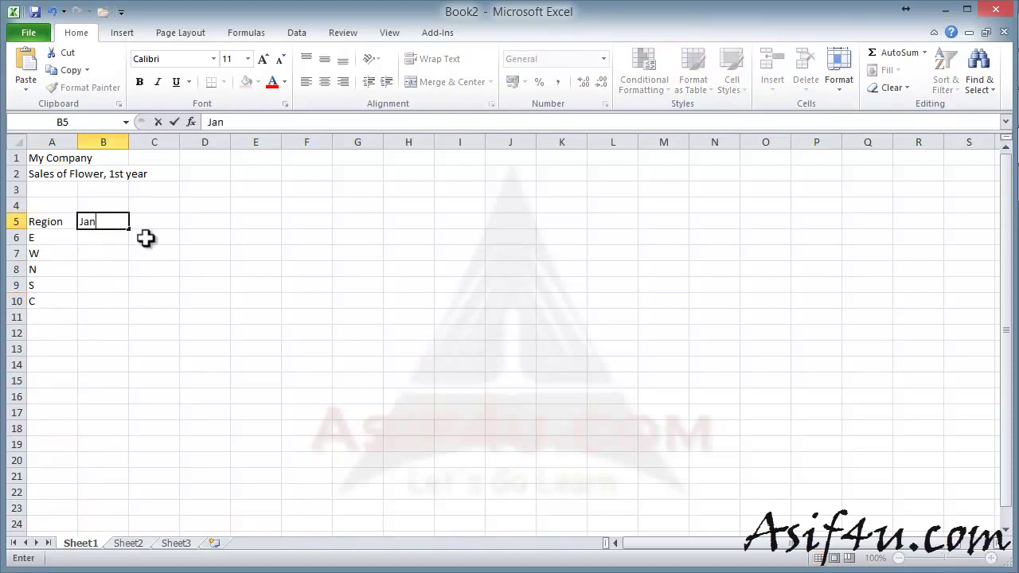
key(Tab)
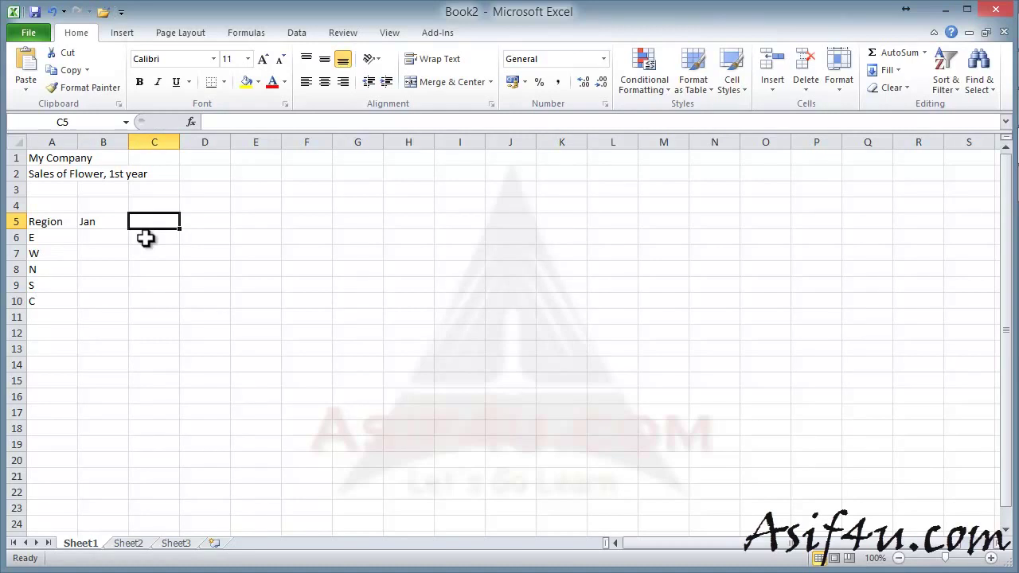
text(Feb)
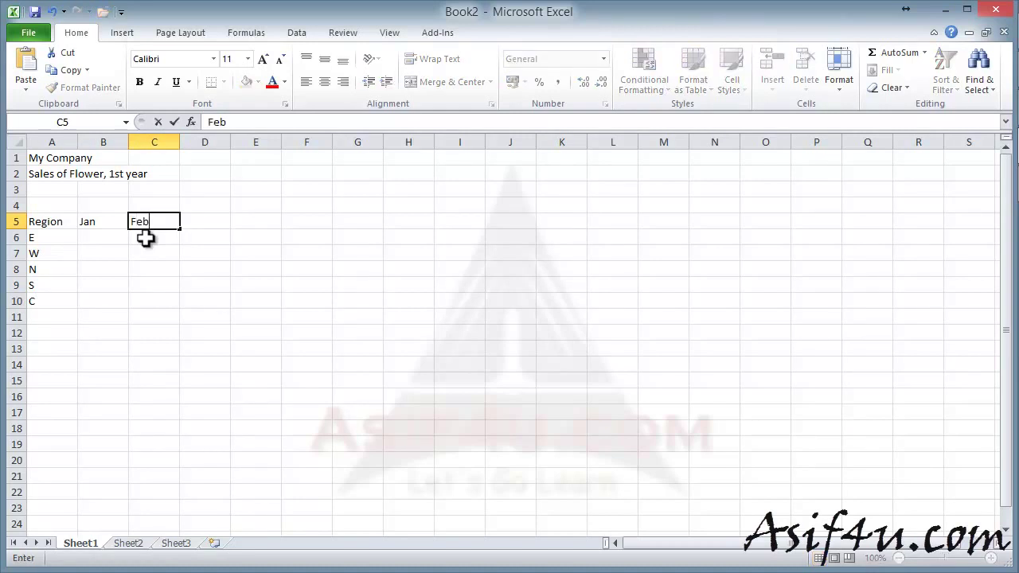
key(Tab)
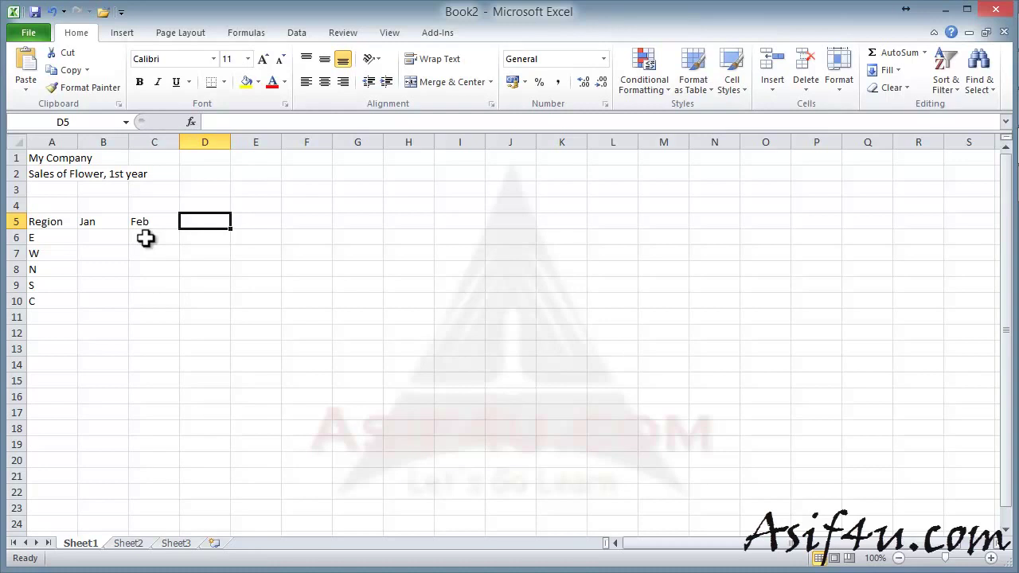
text(Mar)
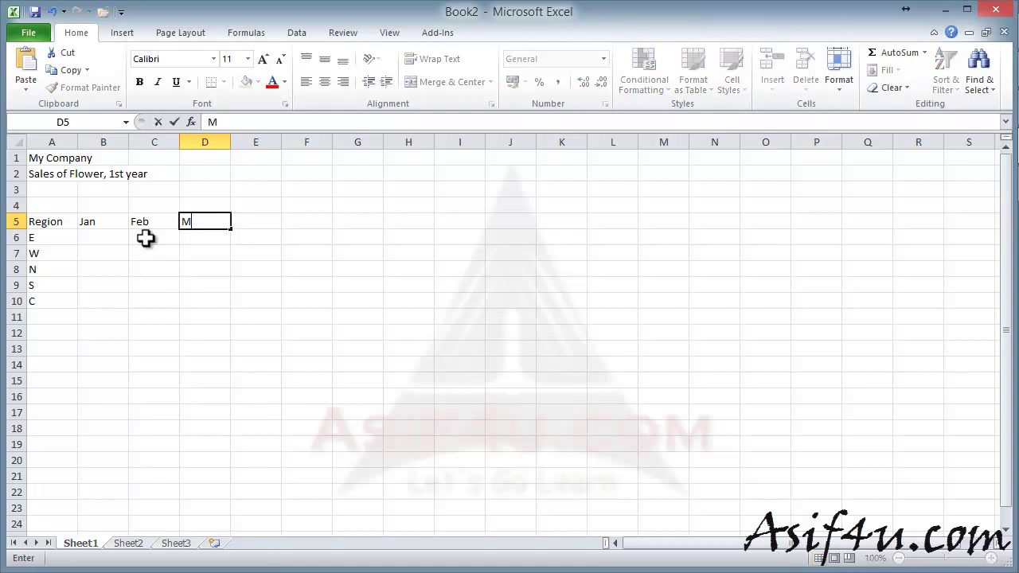
key(Tab)
Continue the month headings in row 5 with Apr, May and June in cells E5 to G5
text(Apr)
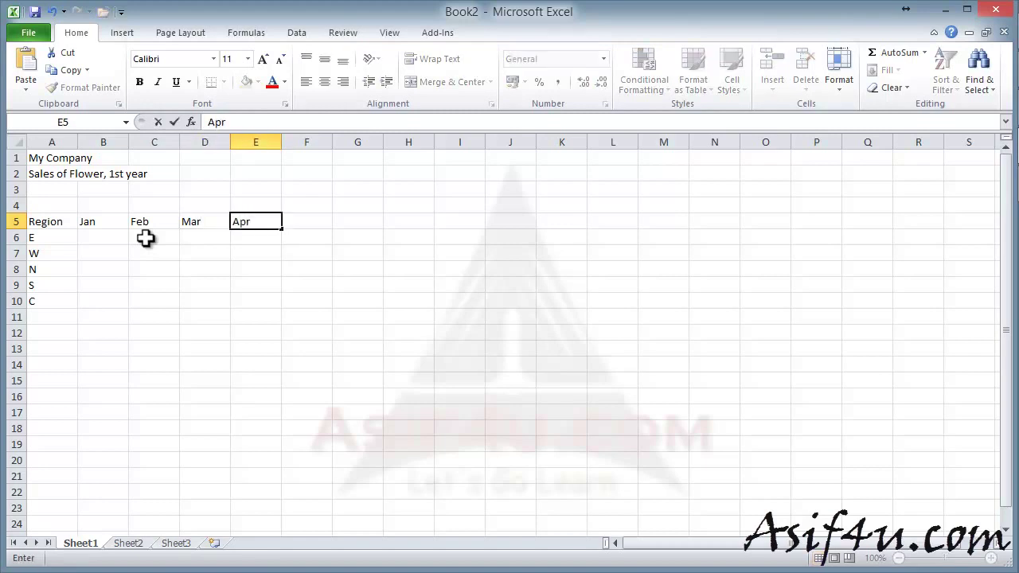
key(Tab)
text(May)
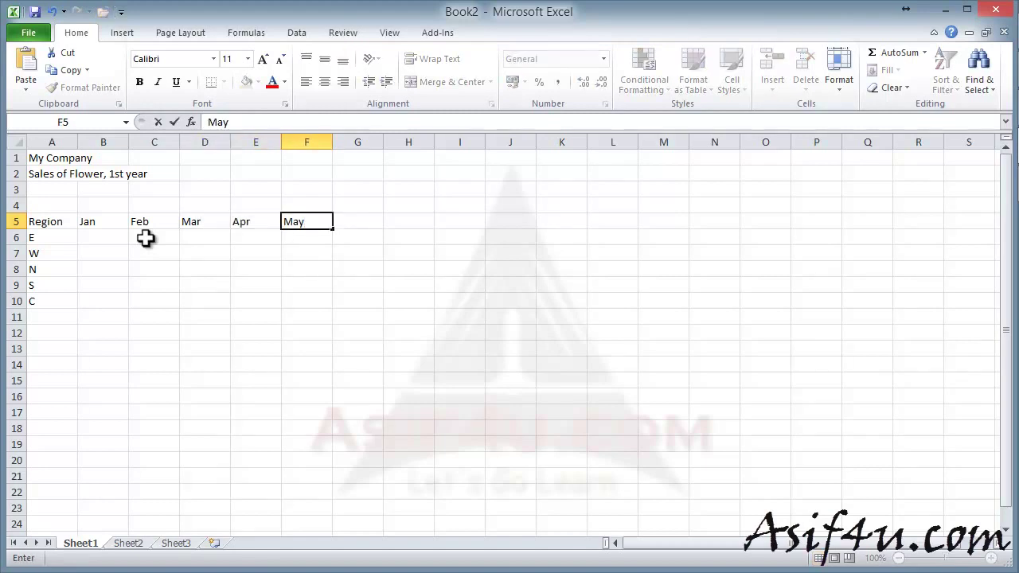
key(Tab)
text(J)
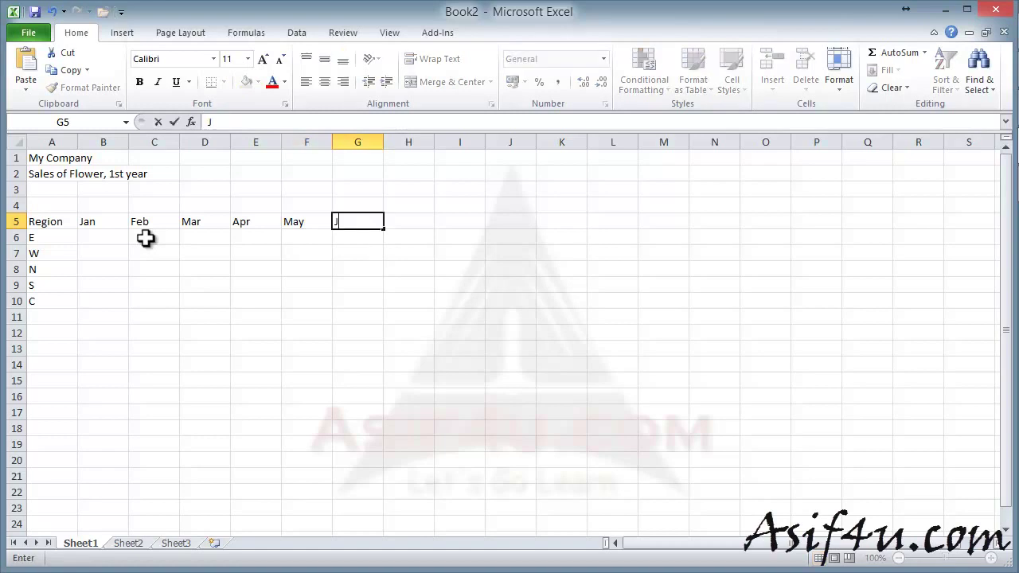
text(une)
key(Tab)
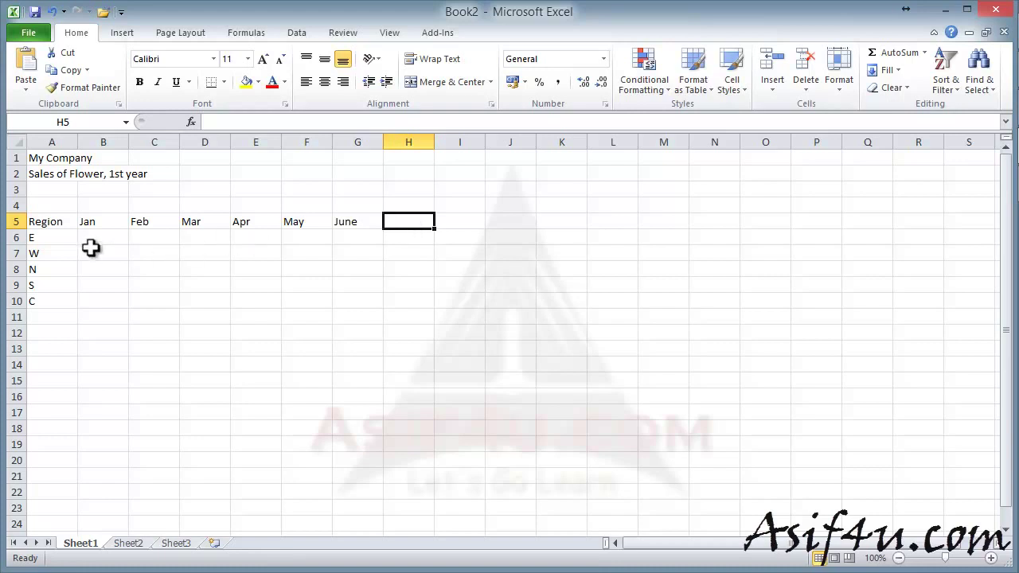
click(347, 222)
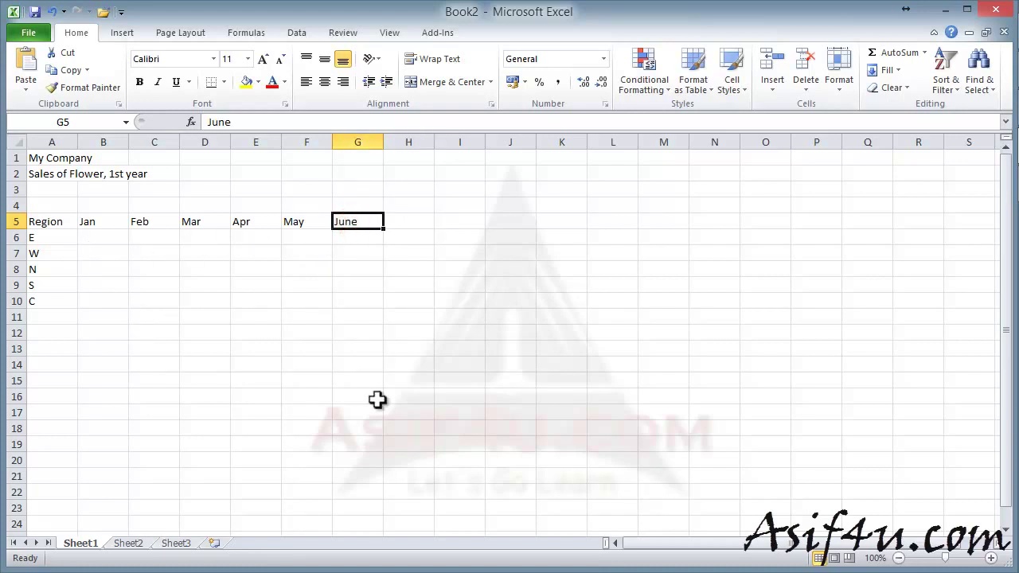
double_click(353, 222)
click(362, 221)
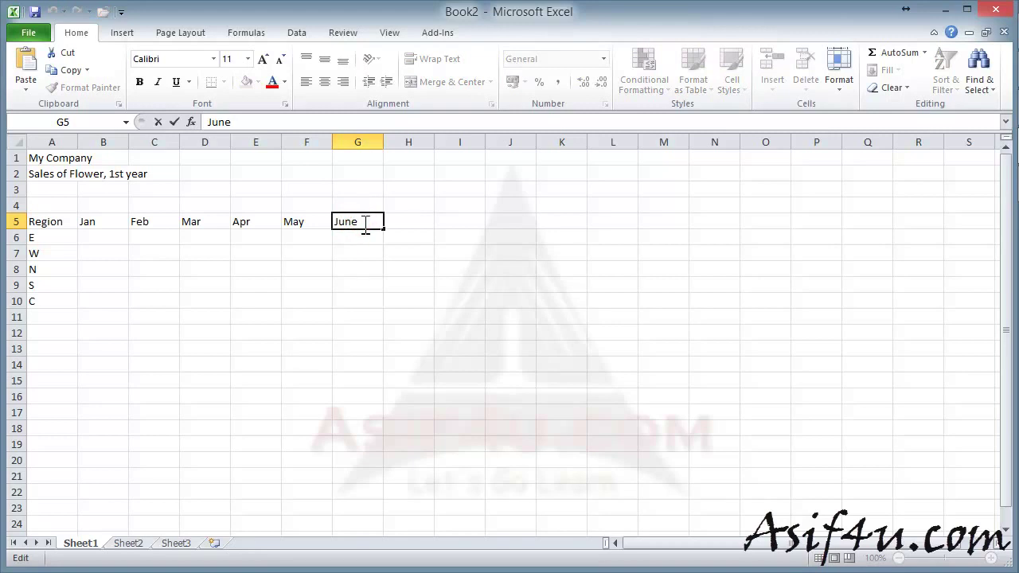
double_click(360, 221)
click(360, 222)
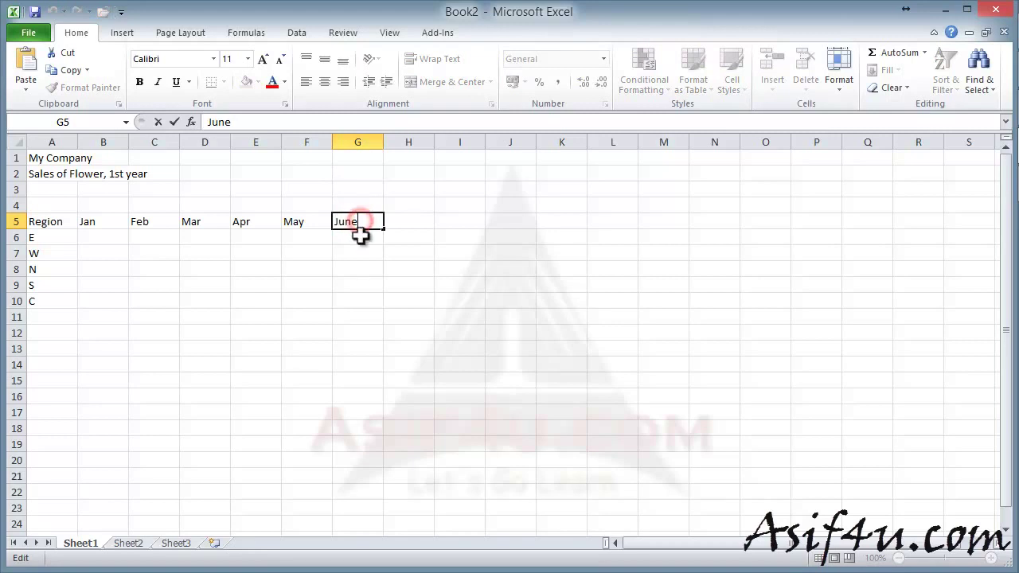
click(362, 253)
click(347, 221)
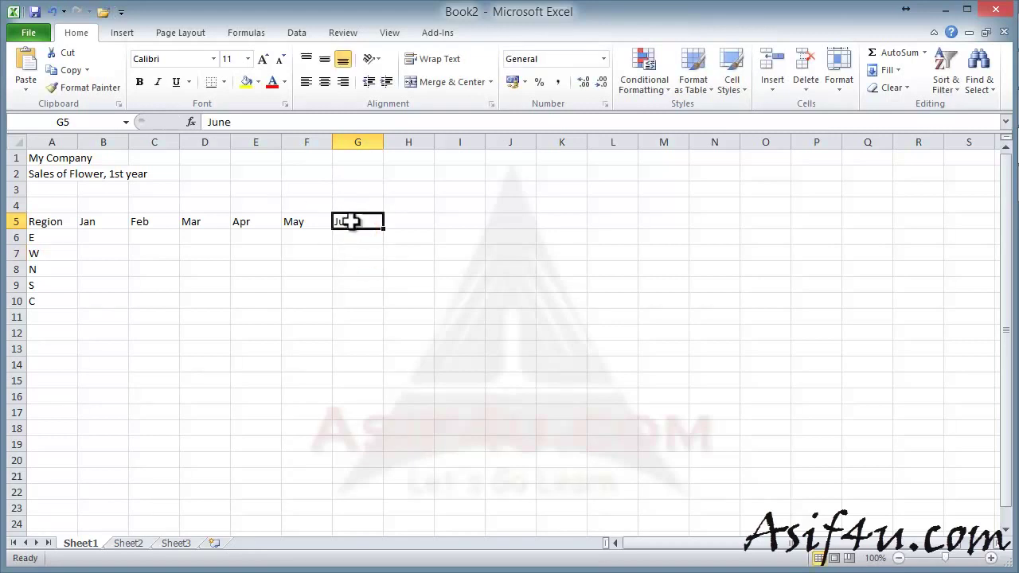
click(228, 122)
double_click(236, 122)
click(250, 122)
click(336, 280)
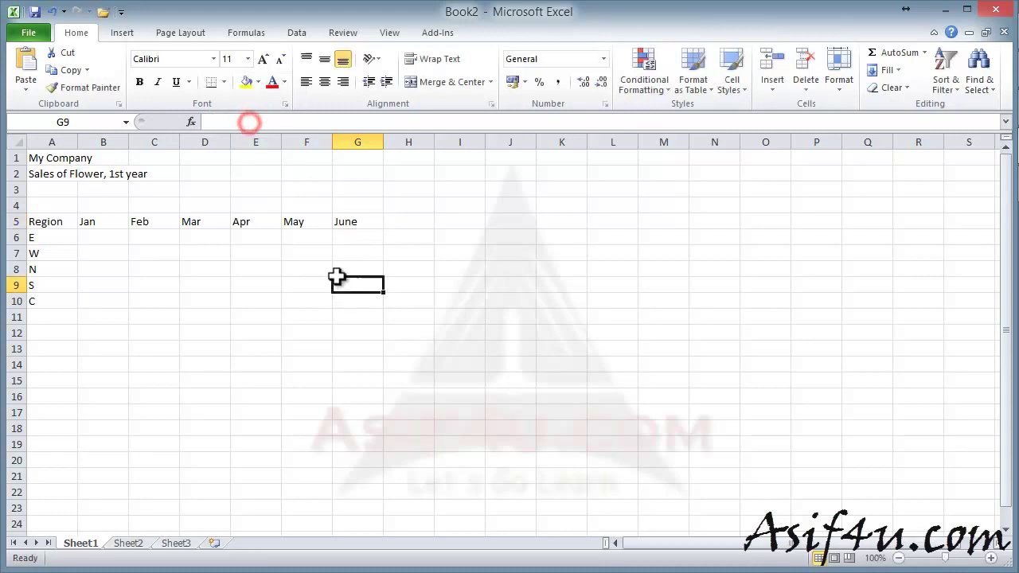
click(352, 218)
double_click(352, 220)
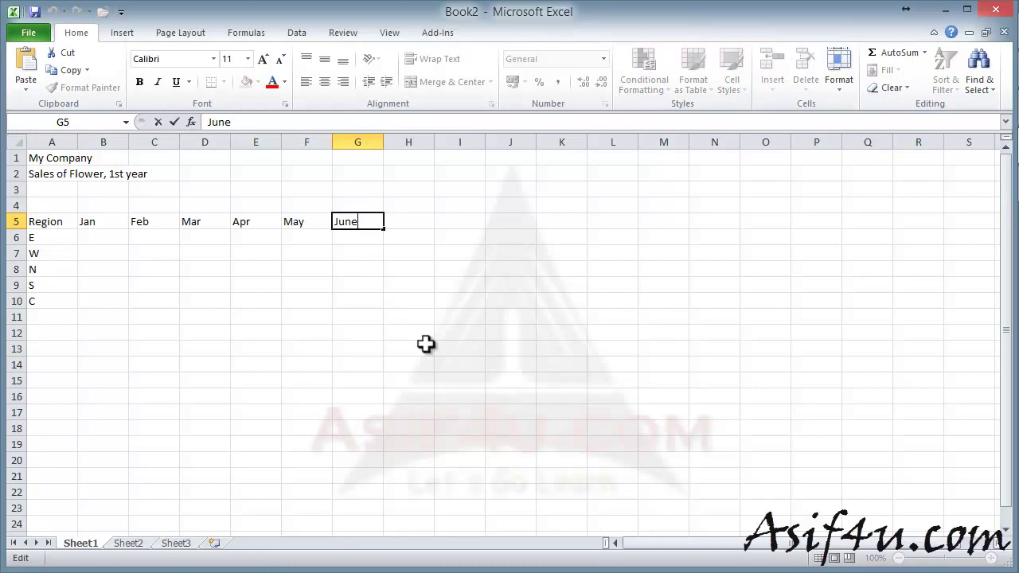
click(376, 283)
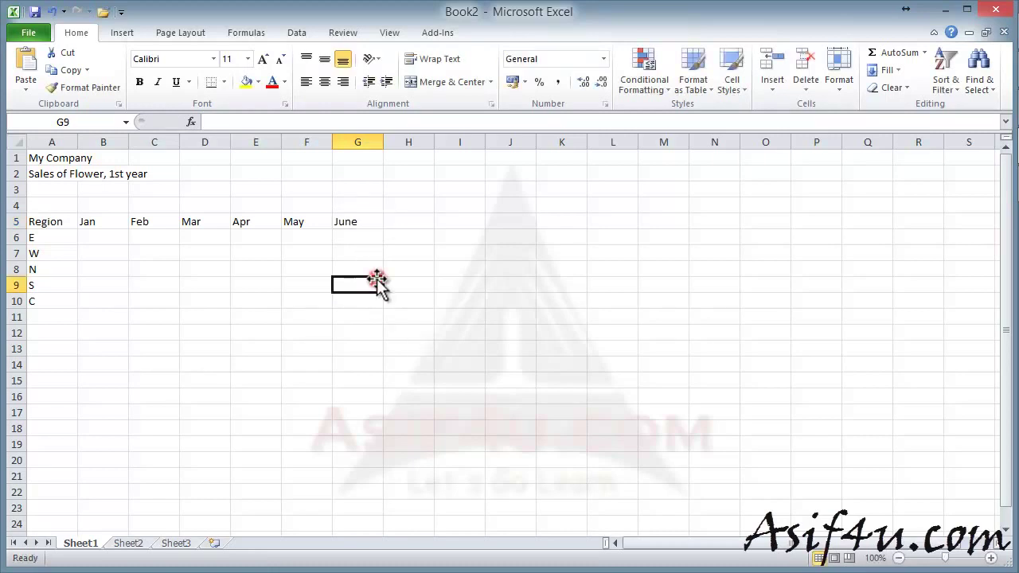
Shorten the month heading in cell G5 to "Jun"
click(359, 220)
click(262, 127)
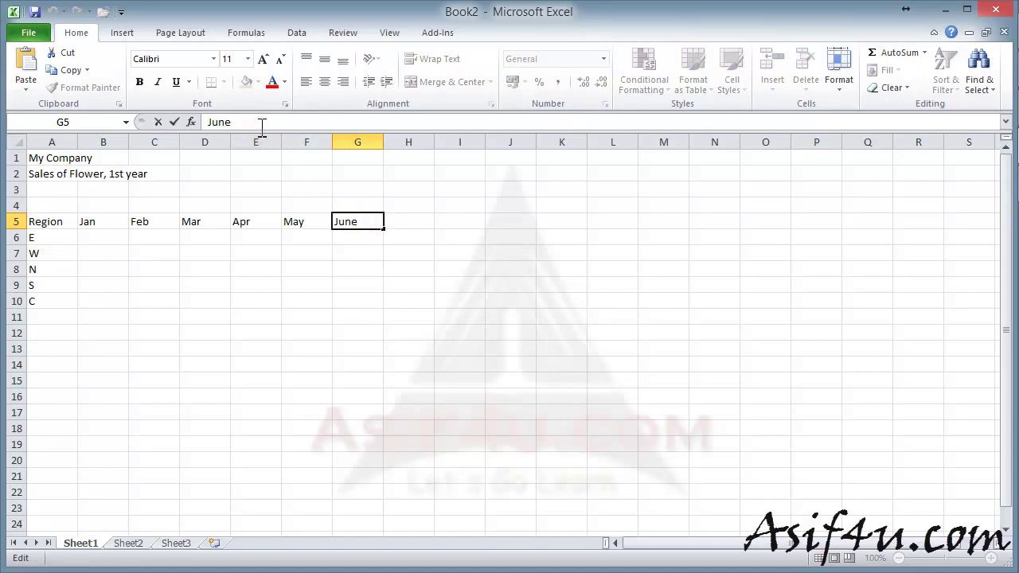
key(BackSpace)
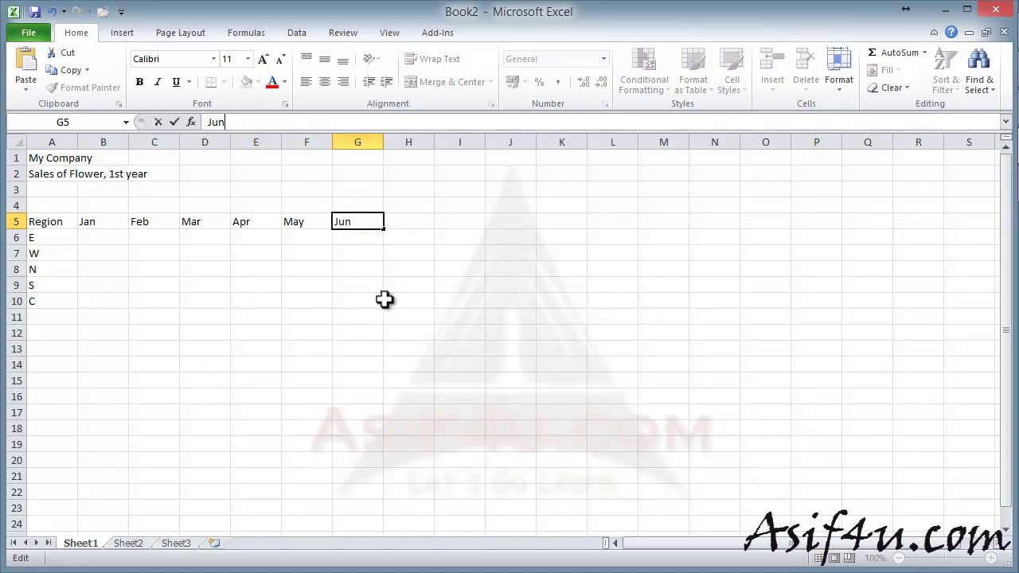
click(343, 271)
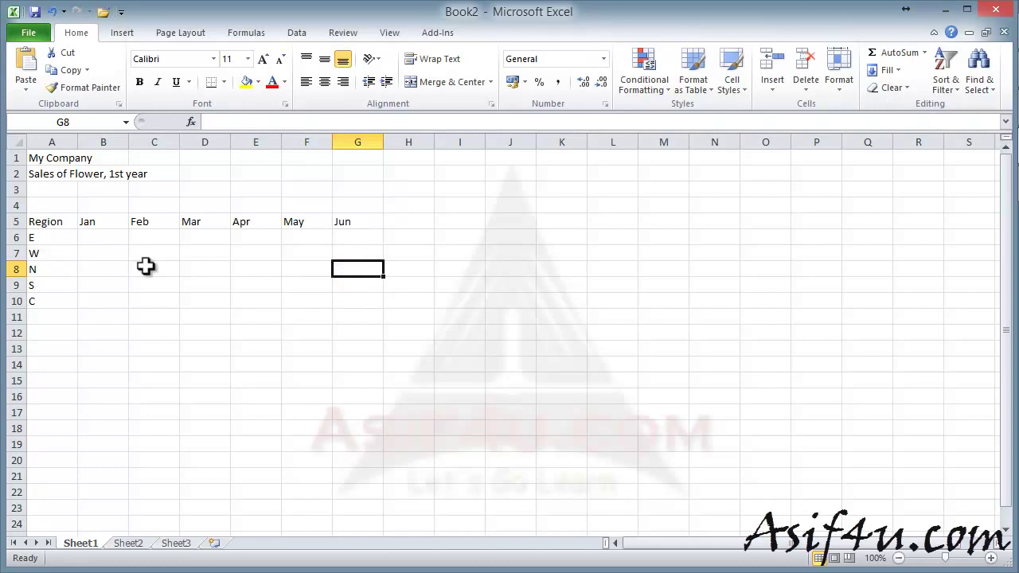
Go to cell A1 at the start of the sheet and to the last cell of the used range, G10
key(ctrl+Home)
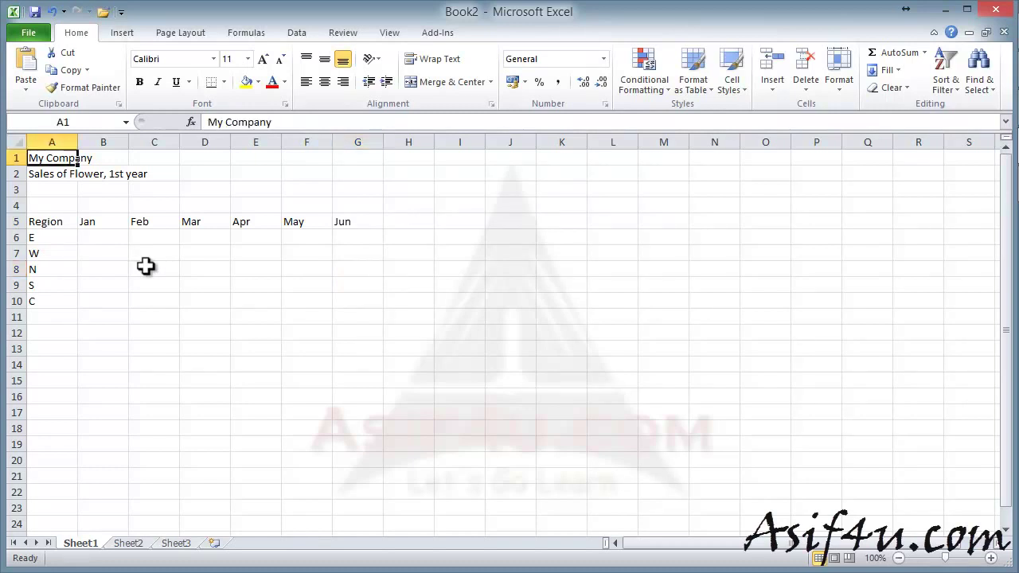
key(ctrl+End)
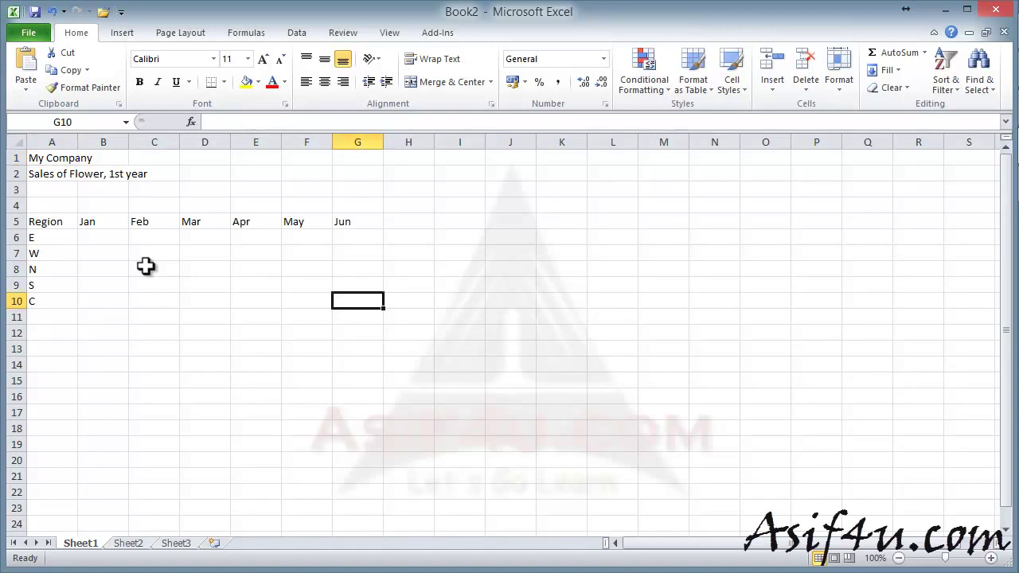